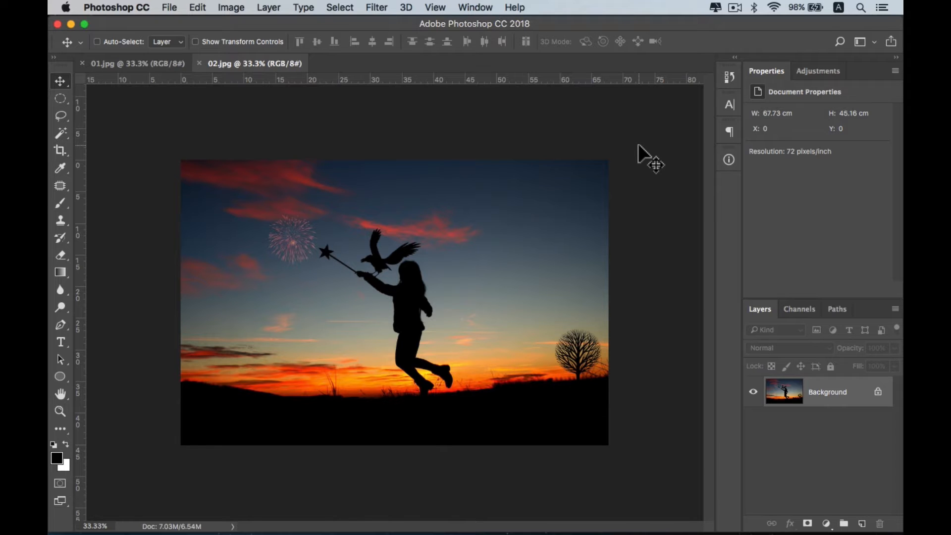
# In 01.jpg, lasso the sky with a 20 px feather, tracing around the girl, bird, tree and ground.
pyautogui.click(156, 64)
pyautogui.click(246, 64)
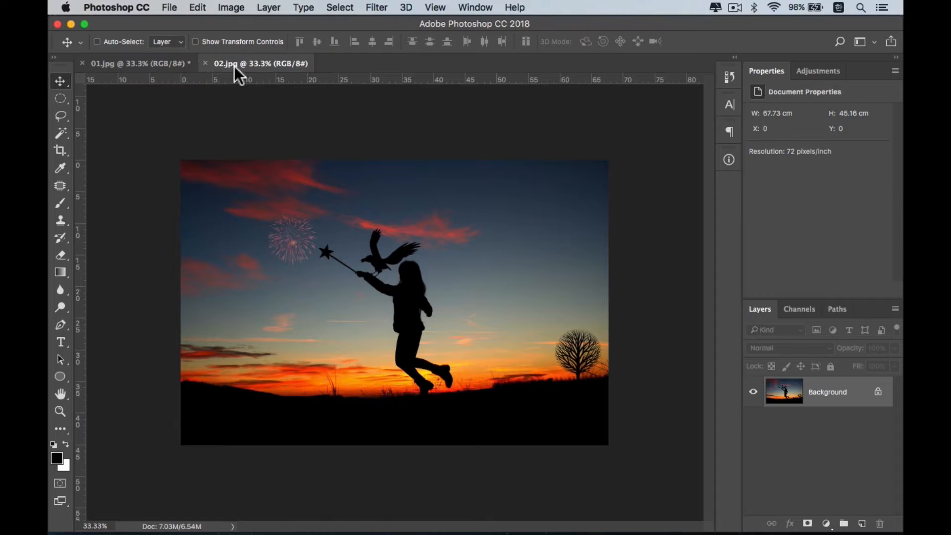
pyautogui.click(166, 63)
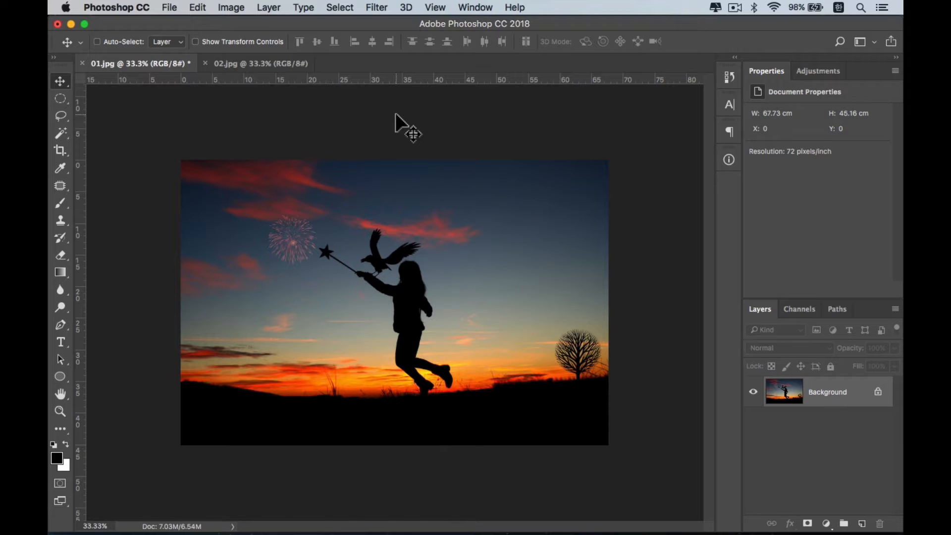
pyautogui.click(61, 115)
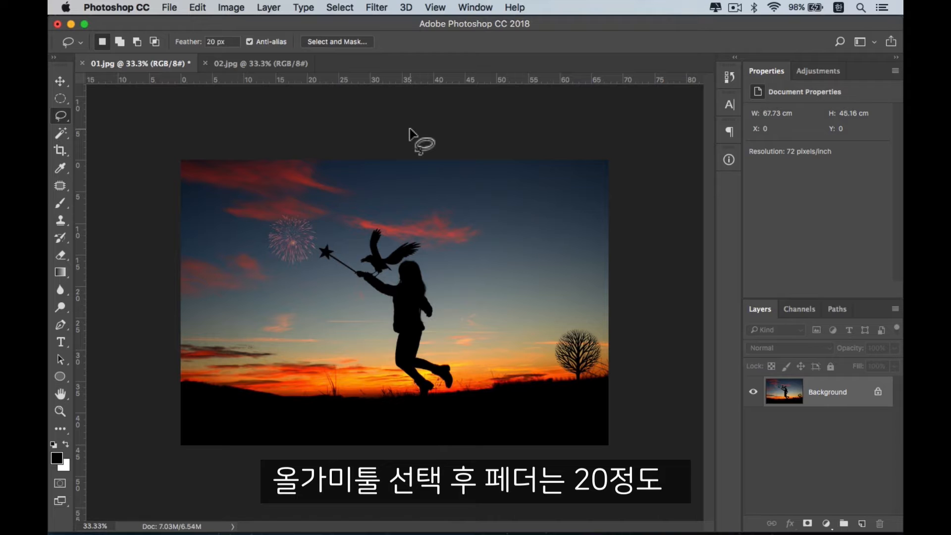
pyautogui.click(235, 42)
pyautogui.moveTo(225, 41); pyautogui.dragTo(193, 42)
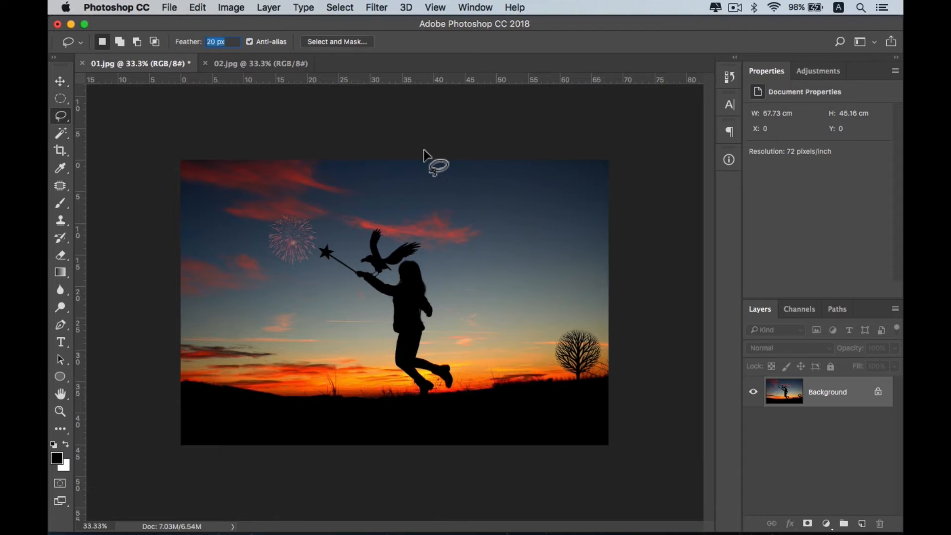
pyautogui.moveTo(275, 148)
pyautogui.mouseDown()
pyautogui.moveTo(133, 153)
pyautogui.moveTo(131, 376)
pyautogui.moveTo(151, 389)
pyautogui.moveTo(340, 403)
pyautogui.moveTo(414, 389)
pyautogui.moveTo(388, 297)
pyautogui.moveTo(325, 259)
pyautogui.moveTo(319, 244)
pyautogui.moveTo(345, 260)
pyautogui.moveTo(365, 257)
pyautogui.moveTo(373, 228)
pyautogui.moveTo(392, 250)
pyautogui.moveTo(424, 247)
pyautogui.moveTo(427, 350)
pyautogui.moveTo(451, 385)
pyautogui.moveTo(552, 376)
pyautogui.moveTo(560, 324)
pyautogui.moveTo(595, 342)
pyautogui.moveTo(642, 315)
pyautogui.moveTo(633, 152)
pyautogui.moveTo(529, 141)
pyautogui.moveTo(274, 141)
pyautogui.mouseUp()
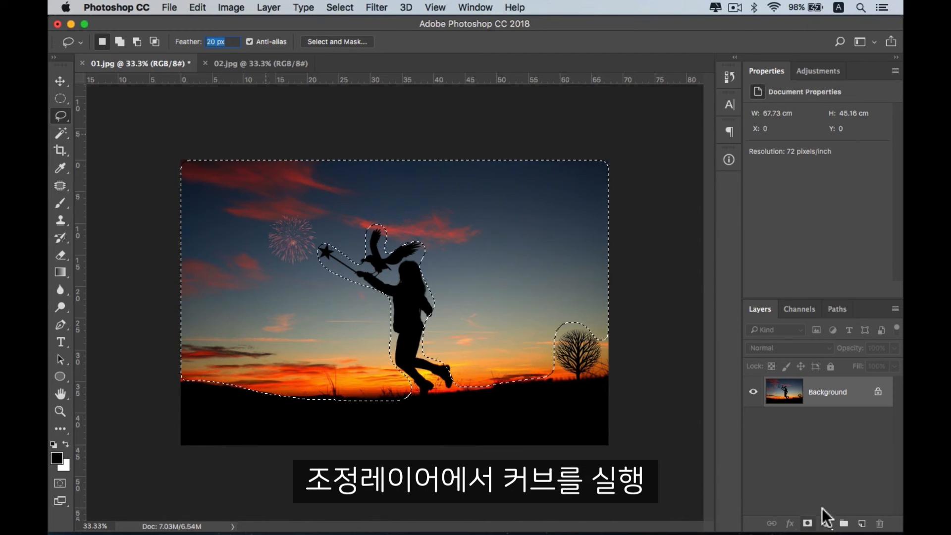
# Add a Curves adjustment layer masked to the sky selection and brighten it with a point at input 96, output 137.
pyautogui.click(825, 524)
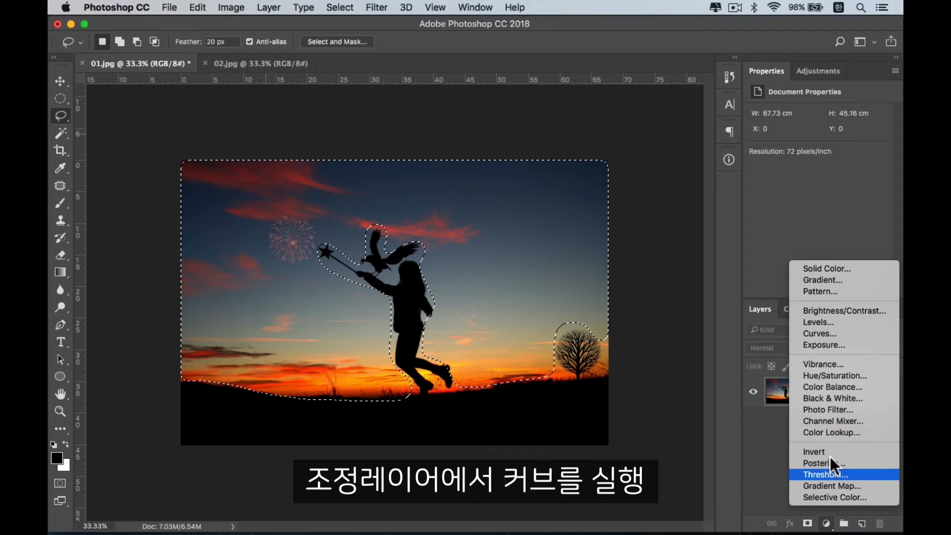
pyautogui.click(848, 334)
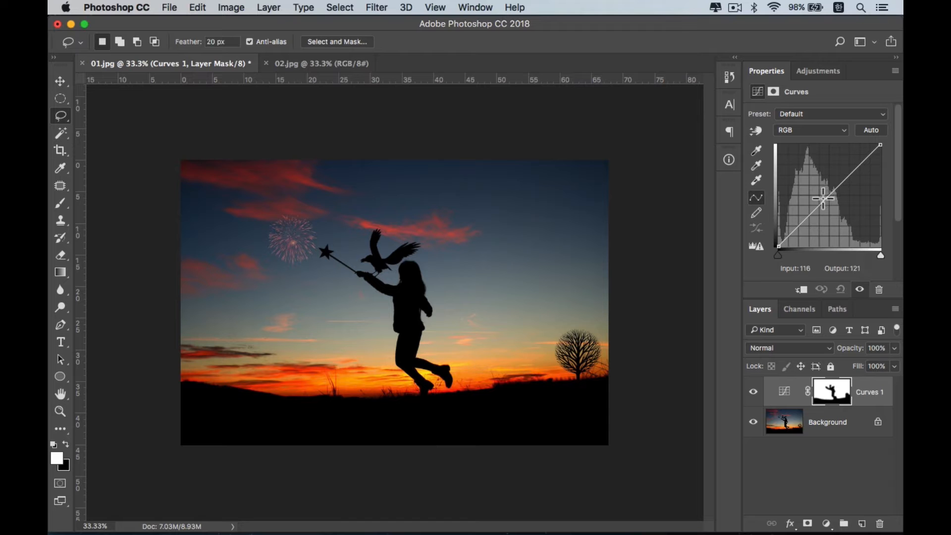
pyautogui.moveTo(822, 199); pyautogui.dragTo(816, 192)
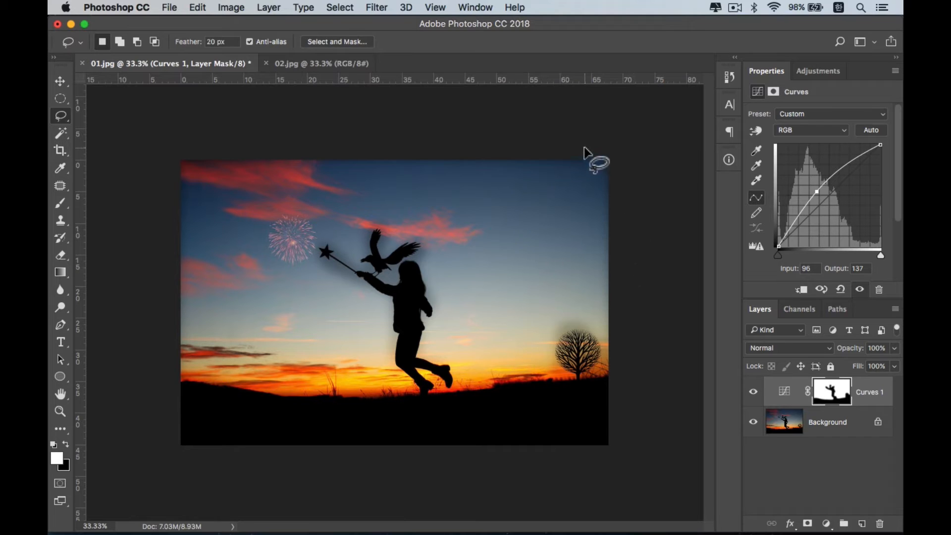
# Compare the Red, Green and Blue channels of 02.jpg with the RGB composite to judge which separates sky from silhouettes best.
pyautogui.click(343, 65)
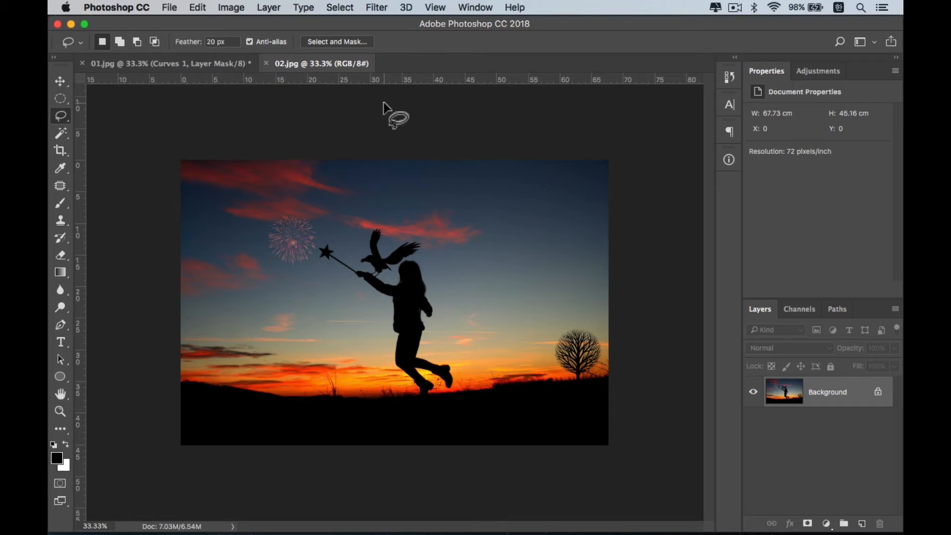
pyautogui.click(795, 308)
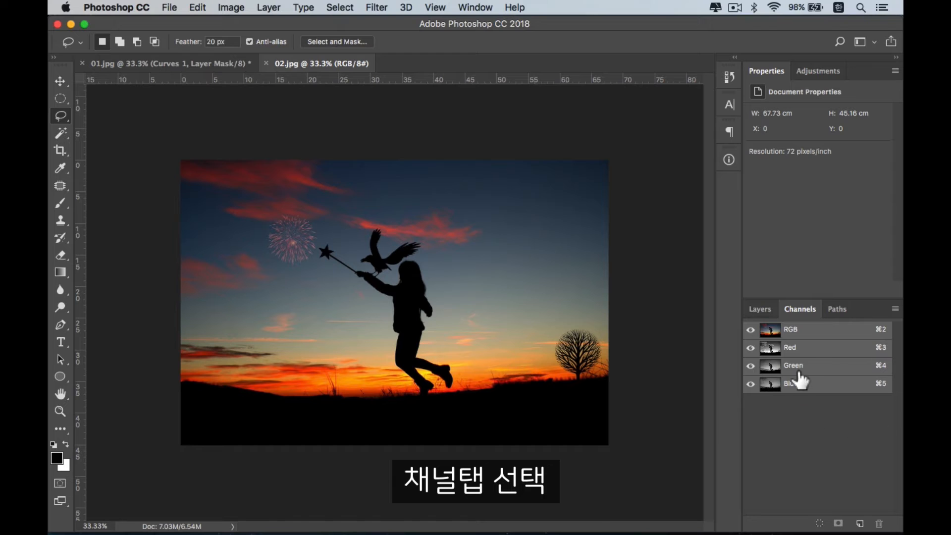
pyautogui.click(812, 329)
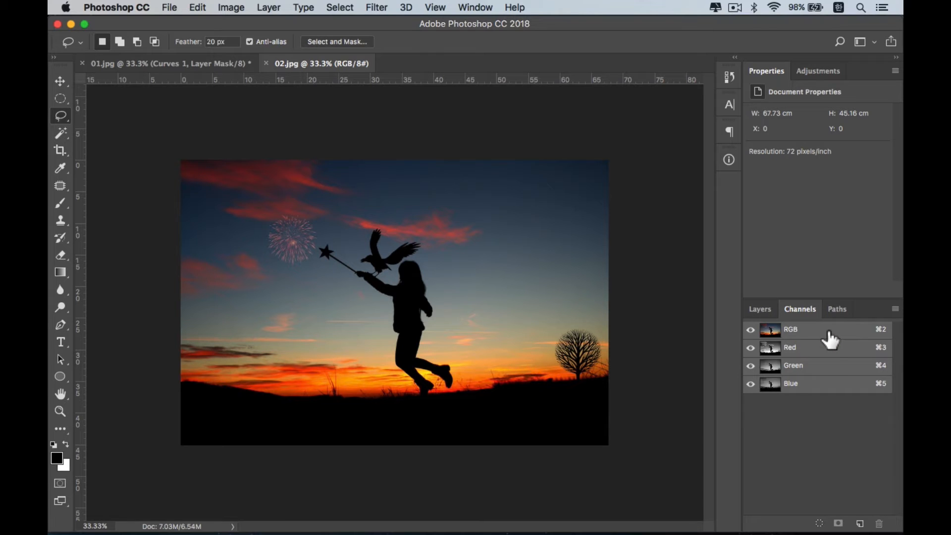
pyautogui.click(825, 351)
pyautogui.click(820, 369)
pyautogui.click(818, 385)
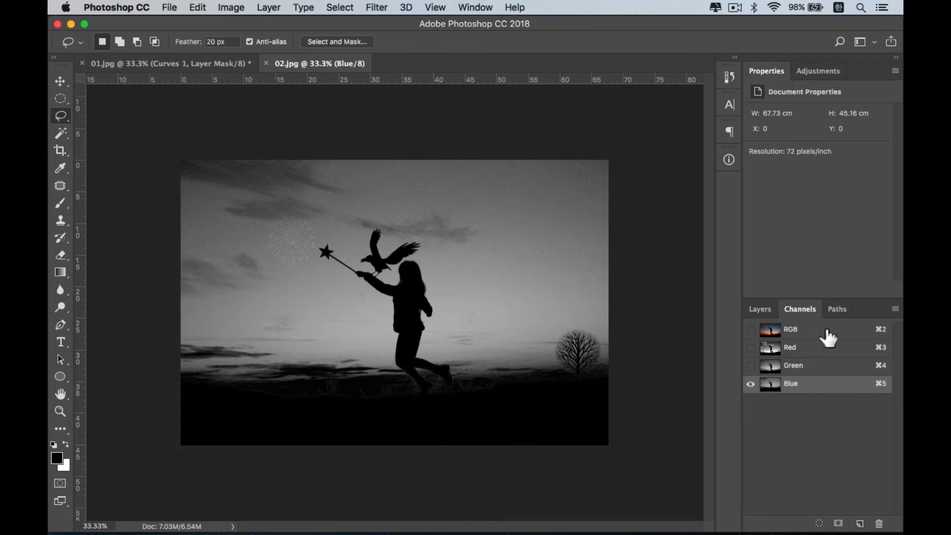
pyautogui.click(827, 331)
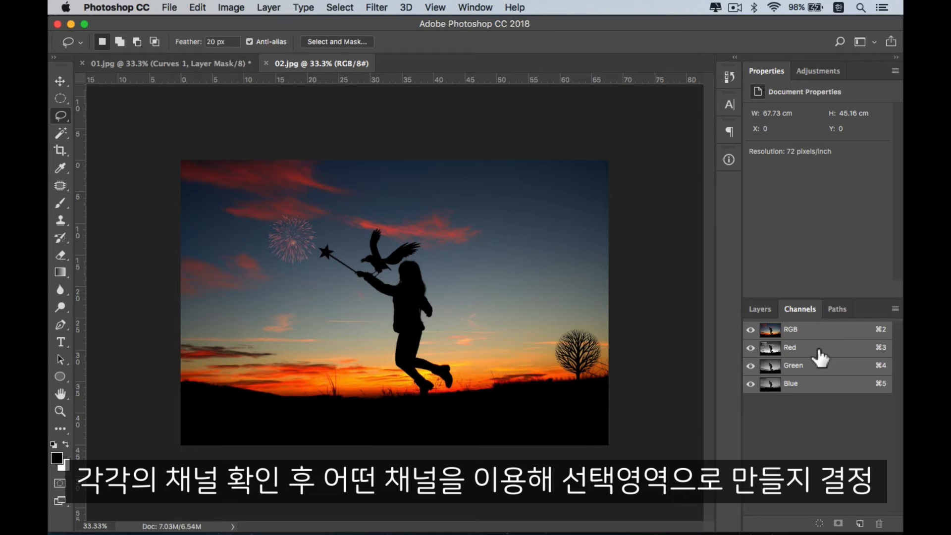
pyautogui.click(817, 347)
pyautogui.click(816, 367)
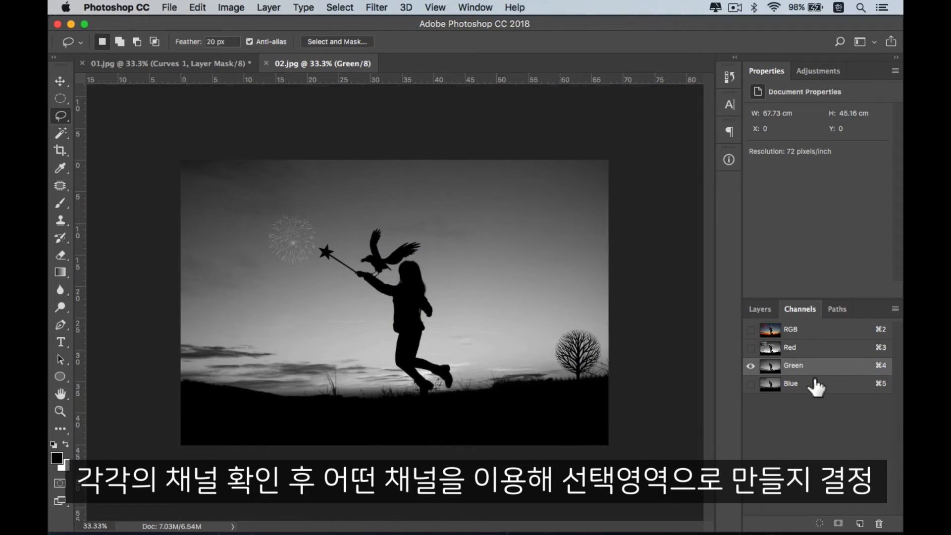
pyautogui.click(813, 384)
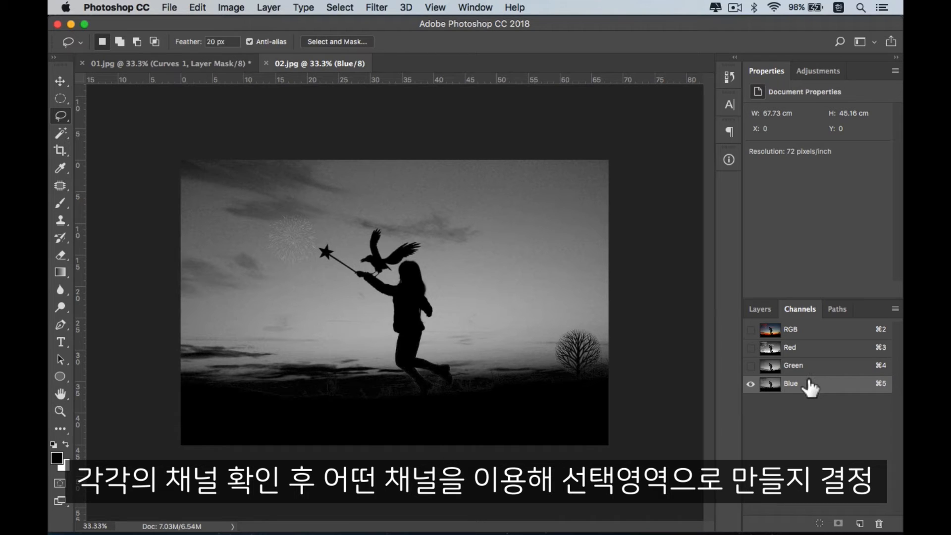
pyautogui.click(810, 331)
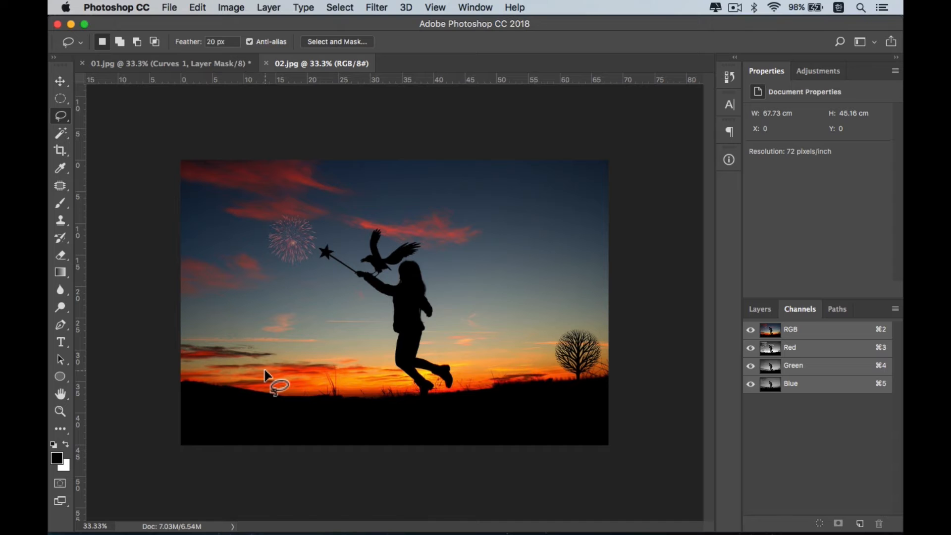
pyautogui.click(817, 349)
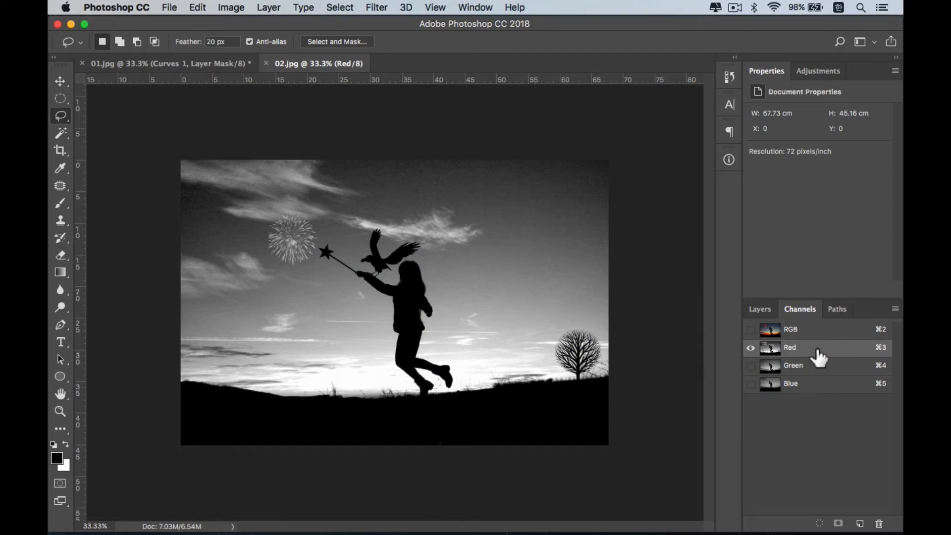
pyautogui.click(813, 367)
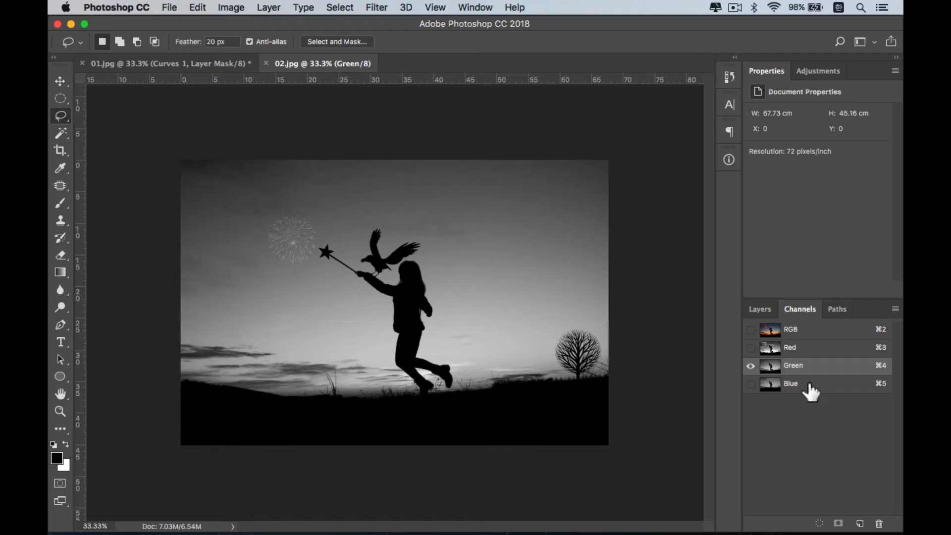
pyautogui.click(807, 387)
pyautogui.press('super+3')
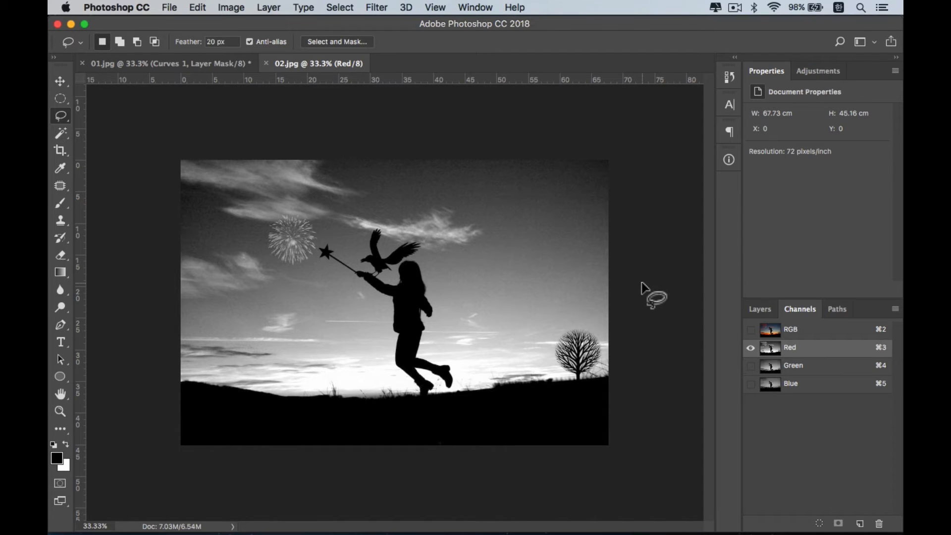
# Load the Blue channel's bright areas as a selection, view it over the Red channel, and deselect.
pyautogui.click(817, 386)
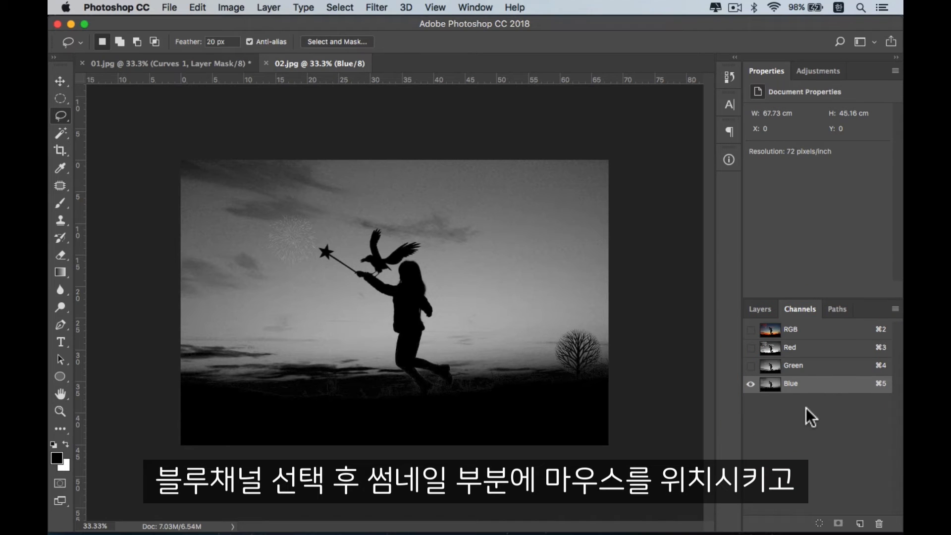
pyautogui.keyDown('super'); pyautogui.click(771, 386); pyautogui.keyUp('super')
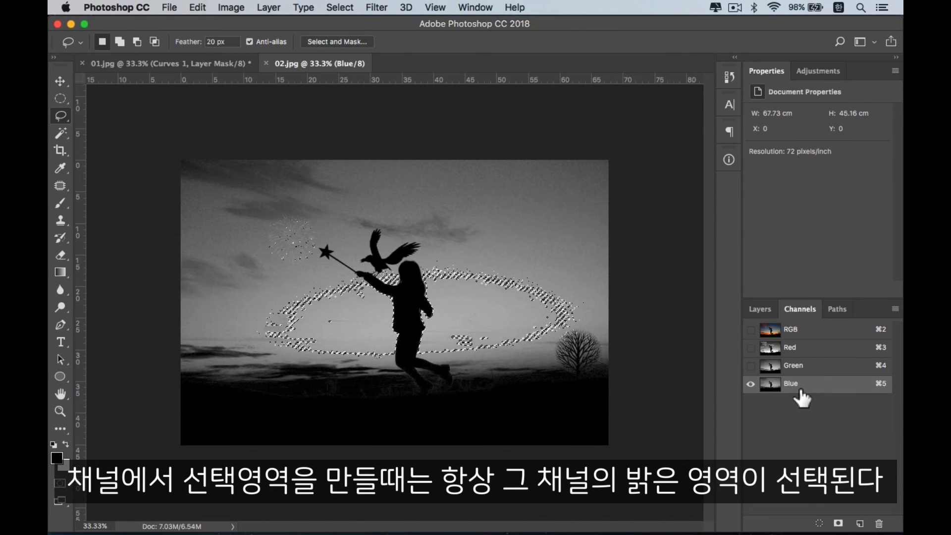
pyautogui.click(802, 350)
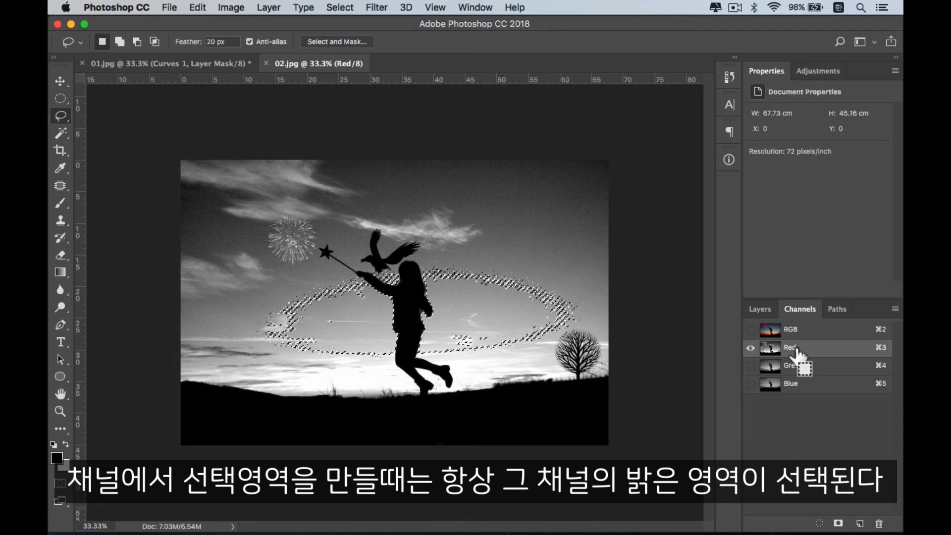
pyautogui.press('super+d')
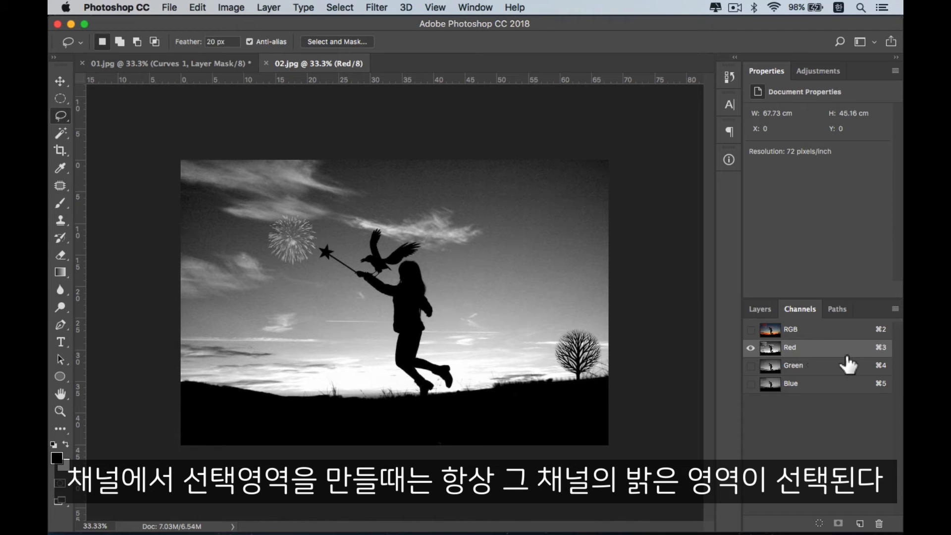
# Load the Red and Green channels in turn as selections to compare their bright areas, clearing each selection.
pyautogui.keyDown('super'); pyautogui.click(769, 346); pyautogui.keyUp('super')
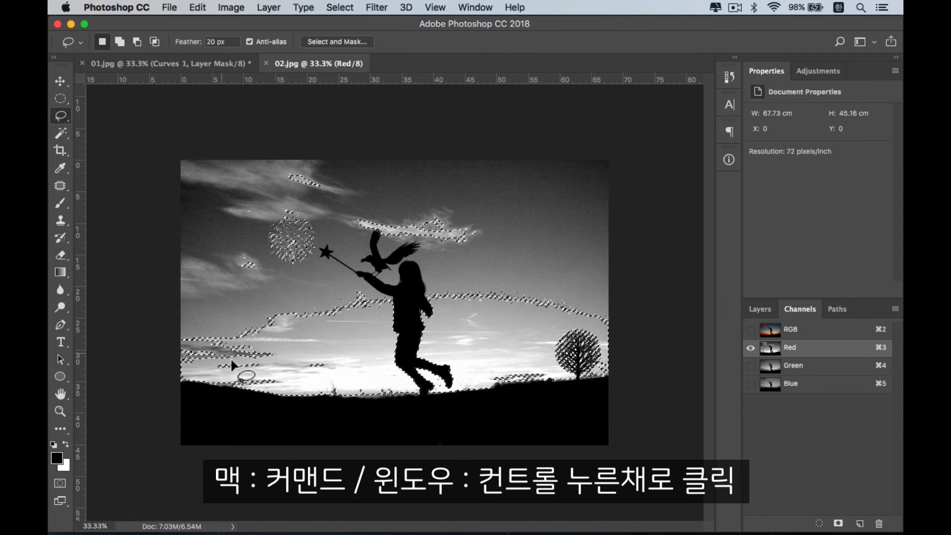
pyautogui.click(593, 401)
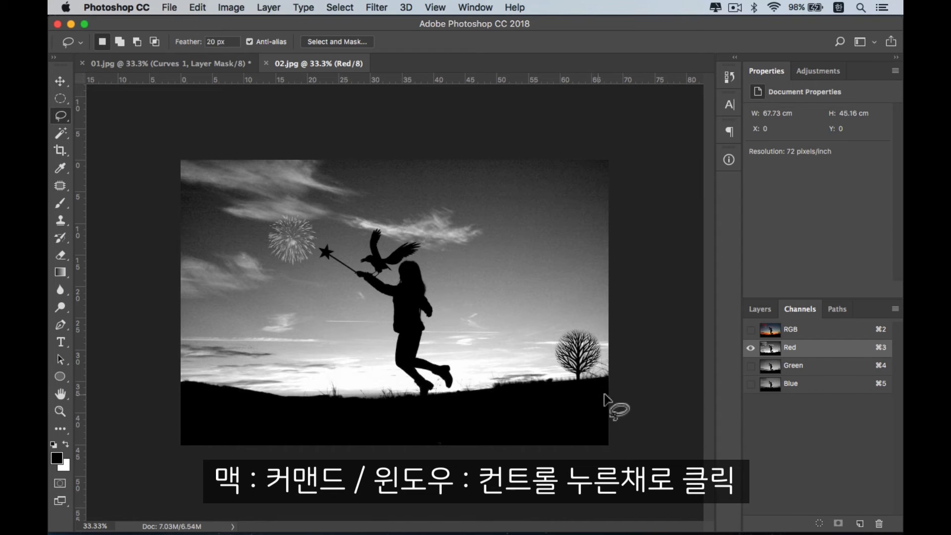
pyautogui.click(809, 369)
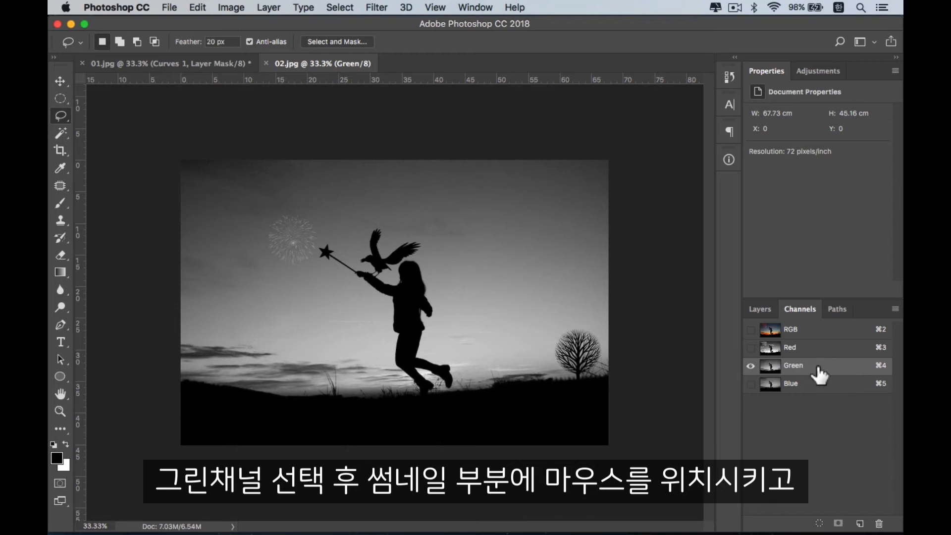
pyautogui.keyDown('super'); pyautogui.click(770, 363); pyautogui.keyUp('super')
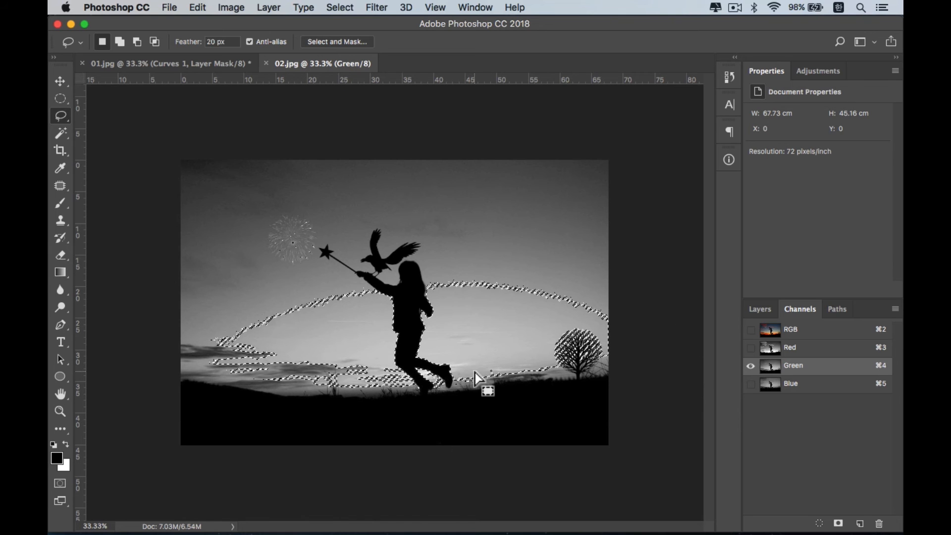
pyautogui.click(806, 386)
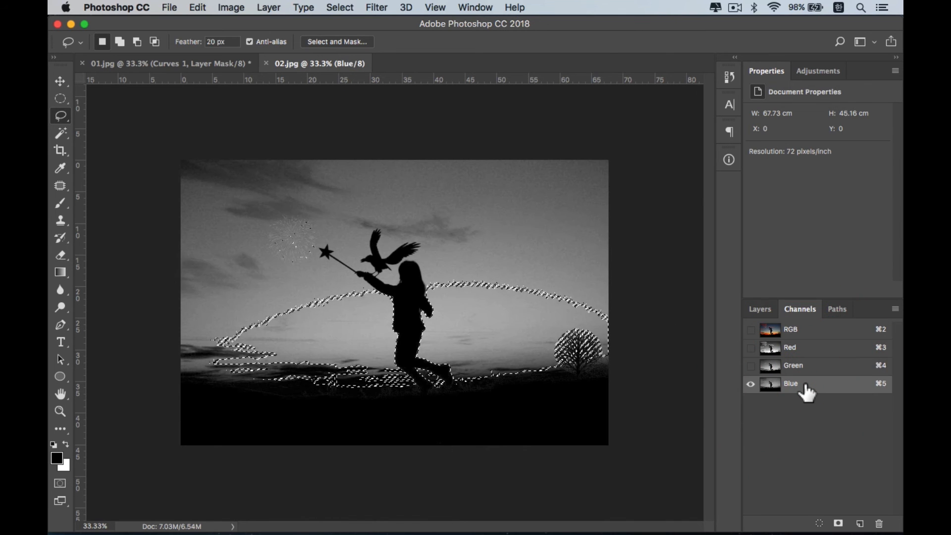
pyautogui.press('super+d')
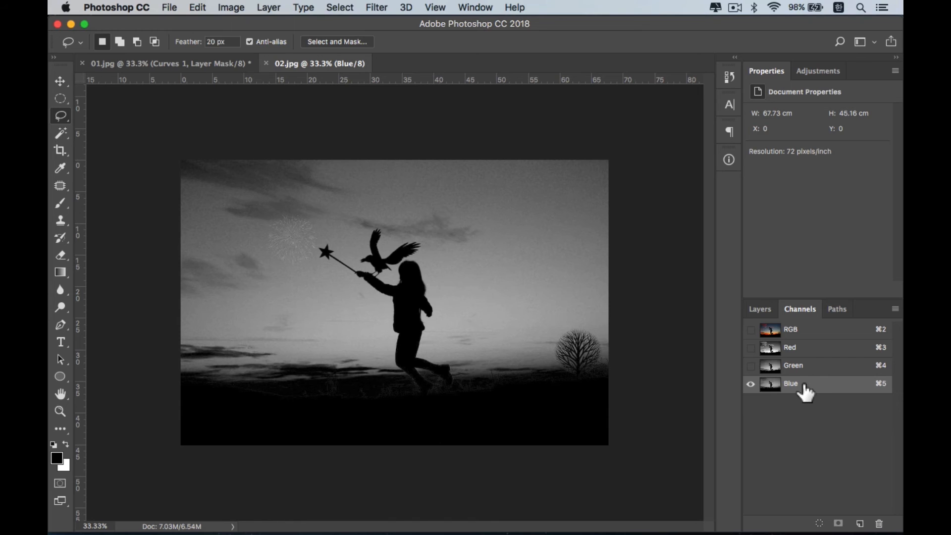
# Load the Blue channel's bright areas as a selection and return to the RGB composite and the Background layer.
pyautogui.keyDown('super'); pyautogui.click(770, 384); pyautogui.keyUp('super')
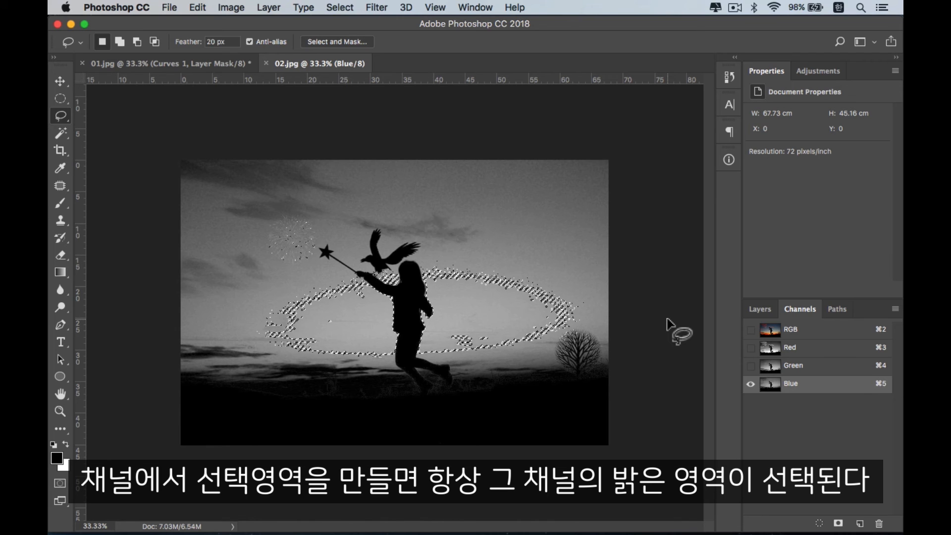
pyautogui.press('super+2')
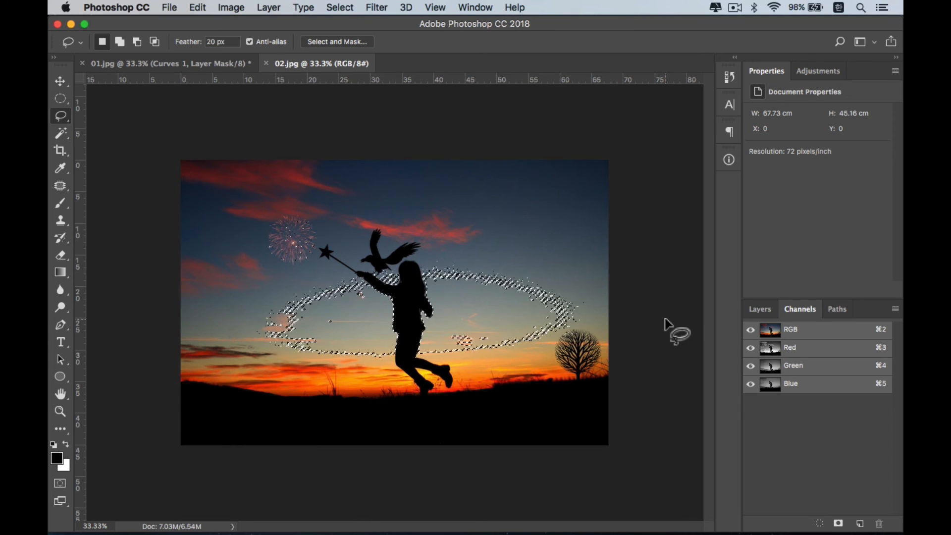
pyautogui.click(759, 308)
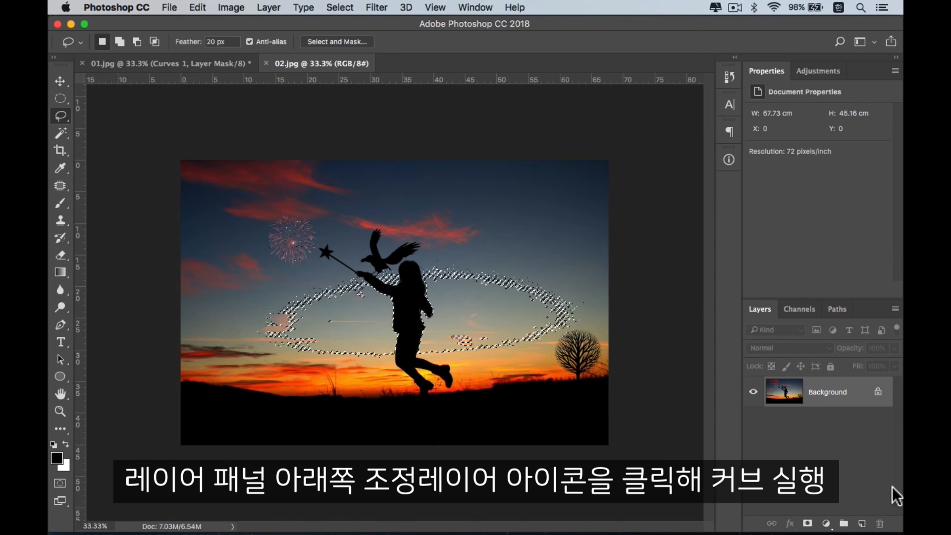
# Add a Curves adjustment layer masked by the Blue channel selection and brighten it with a point at input 85, output 171.
pyautogui.click(826, 524)
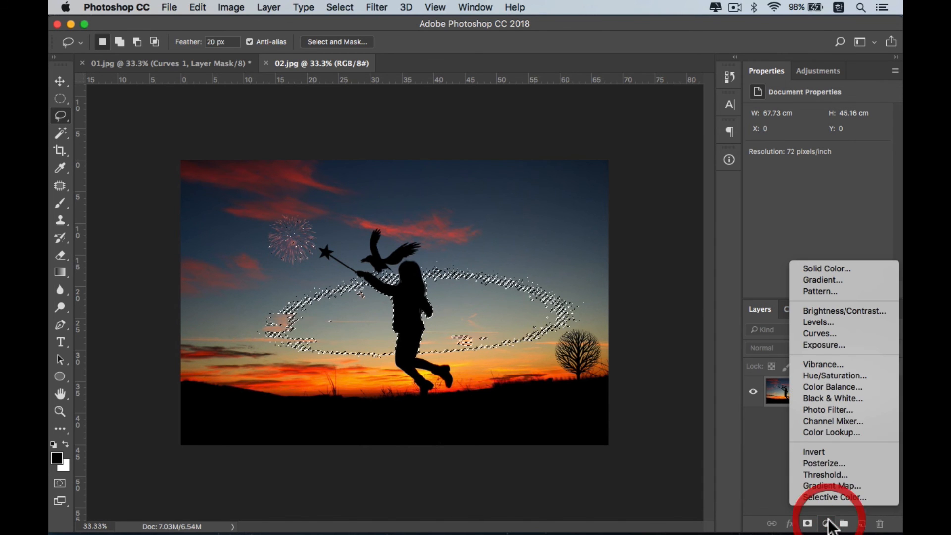
pyautogui.click(861, 334)
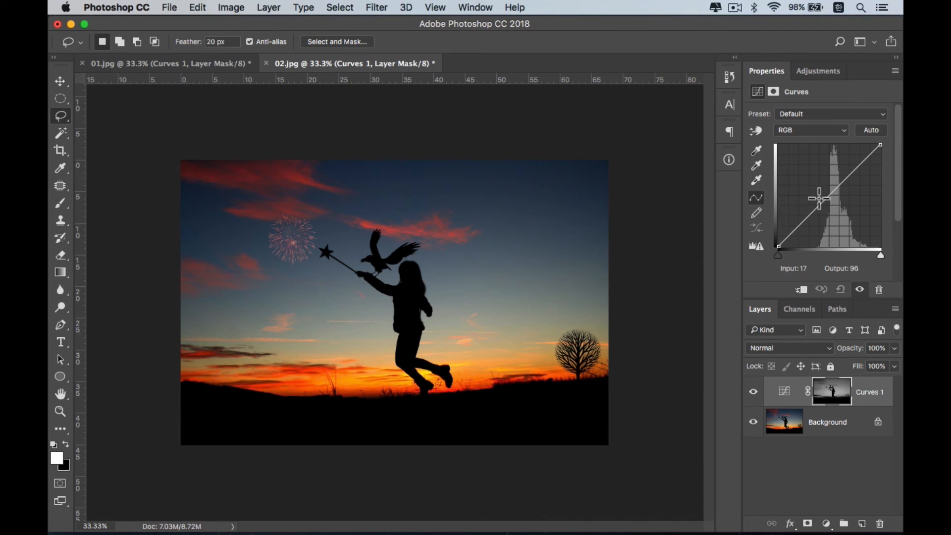
pyautogui.moveTo(825, 195); pyautogui.dragTo(813, 178)
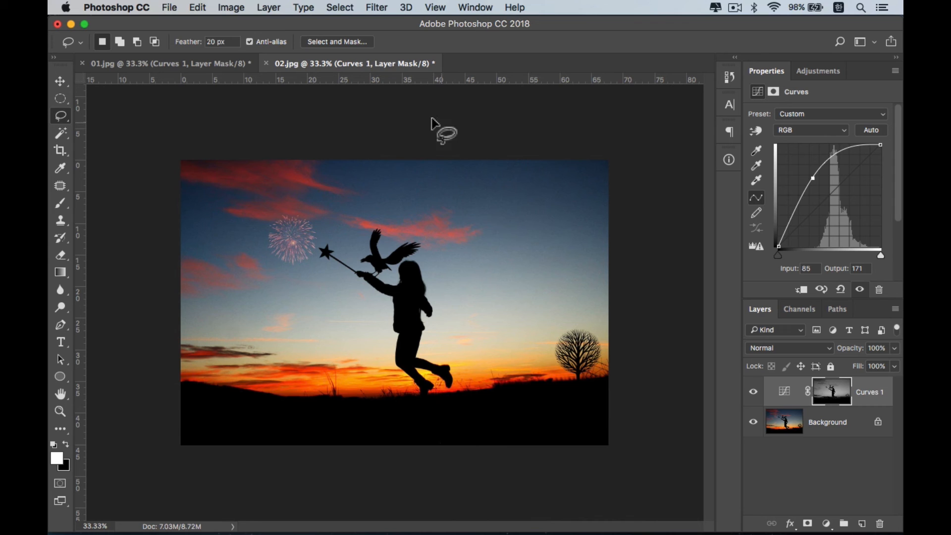
# Compare the sky edges around the silhouettes in 01.jpg and 02.jpg, examining the girl and bird in 02.jpg up close.
pyautogui.click(212, 64)
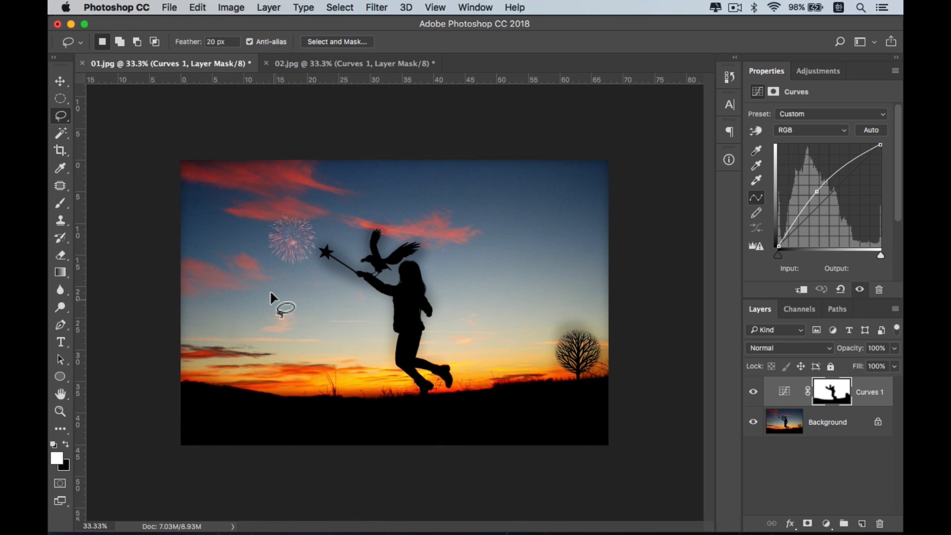
pyautogui.click(369, 63)
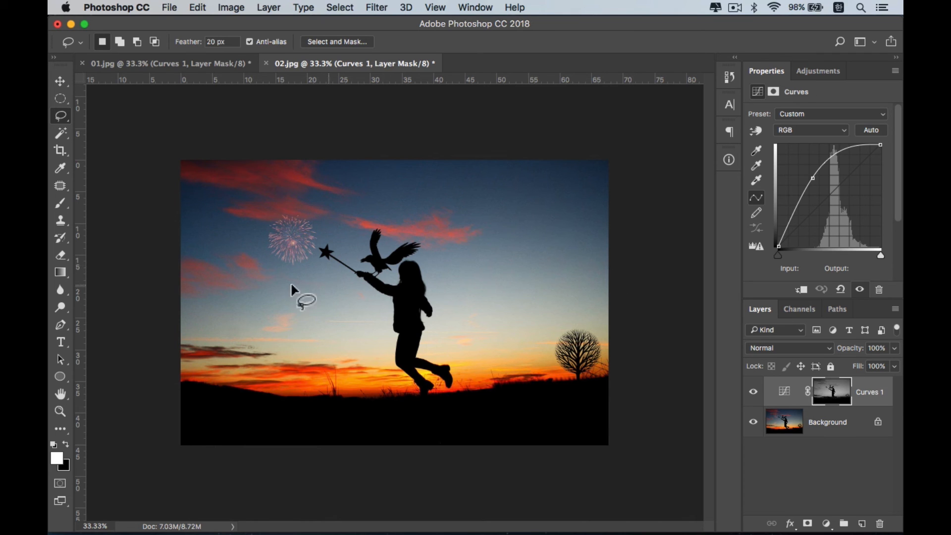
pyautogui.click(62, 412)
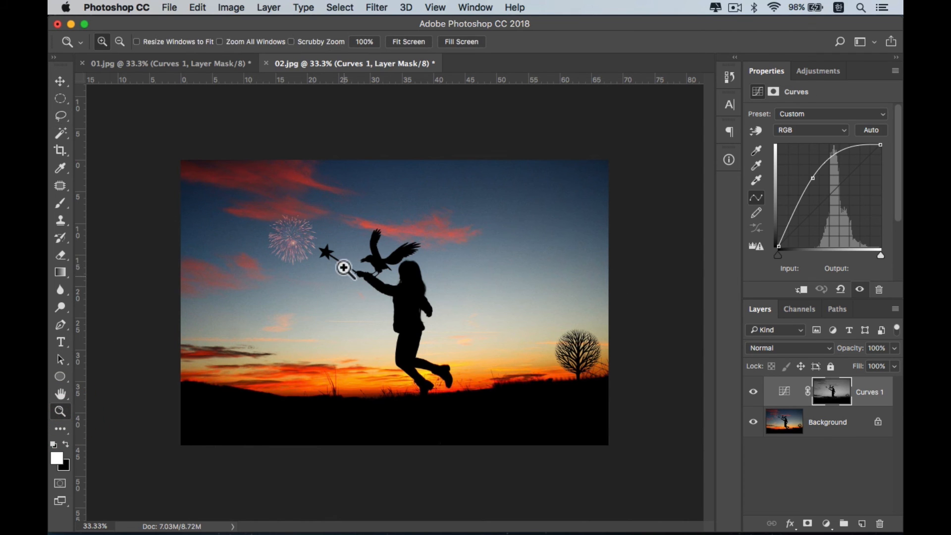
pyautogui.moveTo(325, 237); pyautogui.dragTo(503, 412)
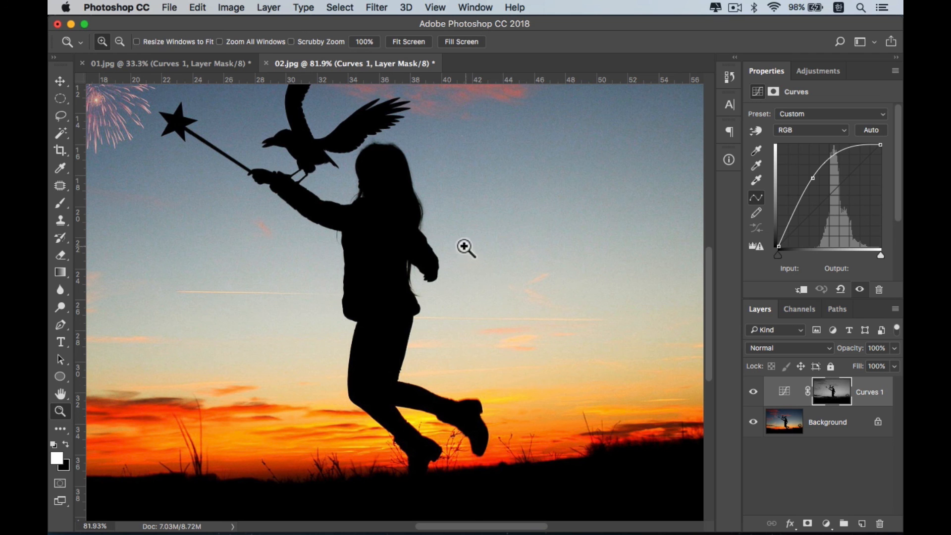
pyautogui.moveTo(396, 214); pyautogui.dragTo(467, 255)
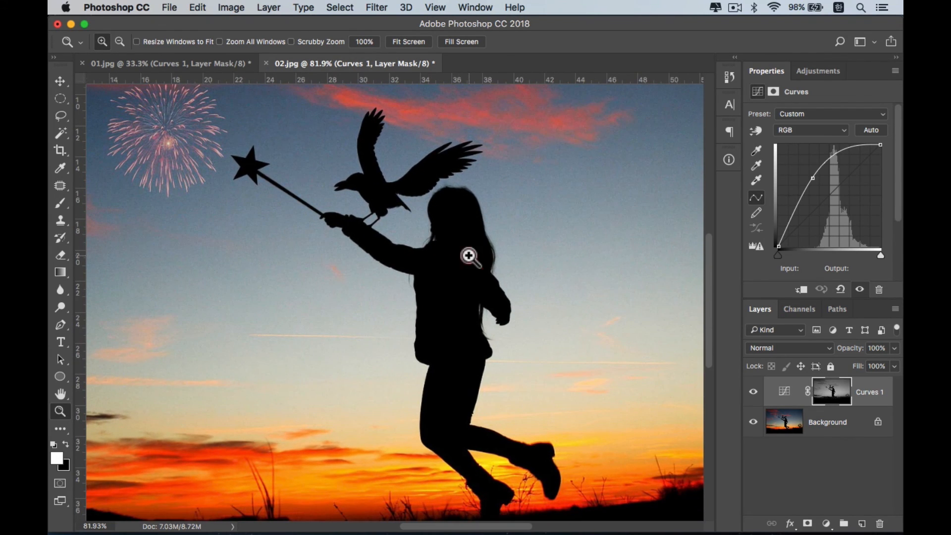
pyautogui.press('super+minus')
pyautogui.press('super+minus')
pyautogui.press('super+minus')
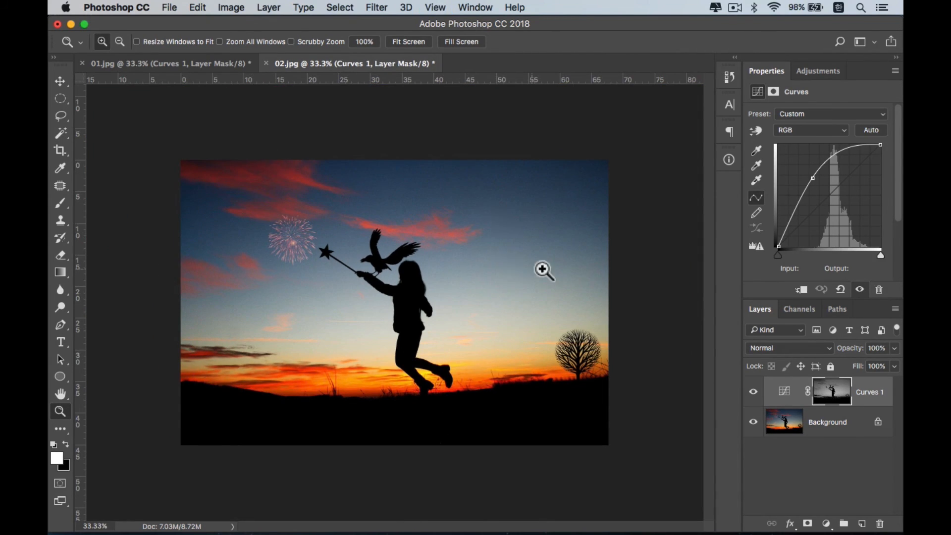
# Step through the Red, Green and Blue channels of 02.jpg to review which ones can supply a selection.
pyautogui.click(799, 308)
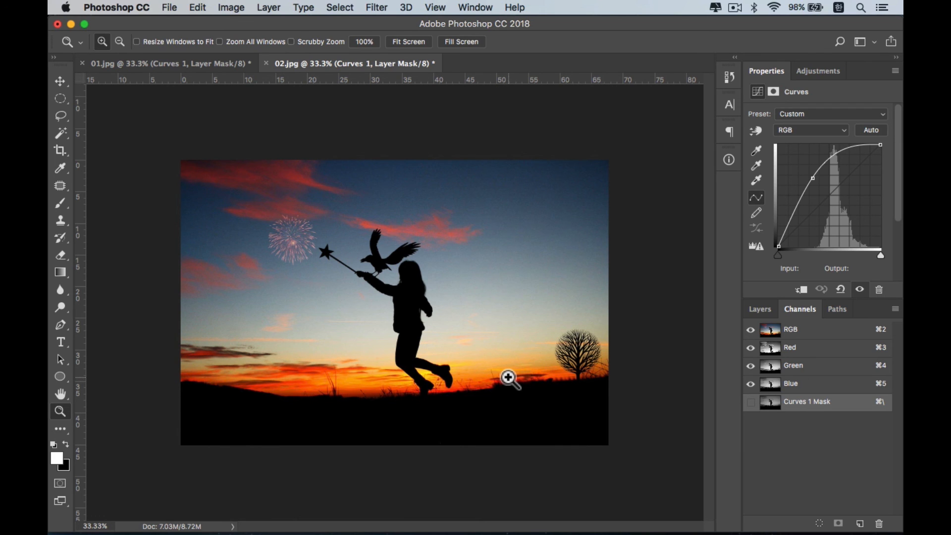
pyautogui.click(807, 348)
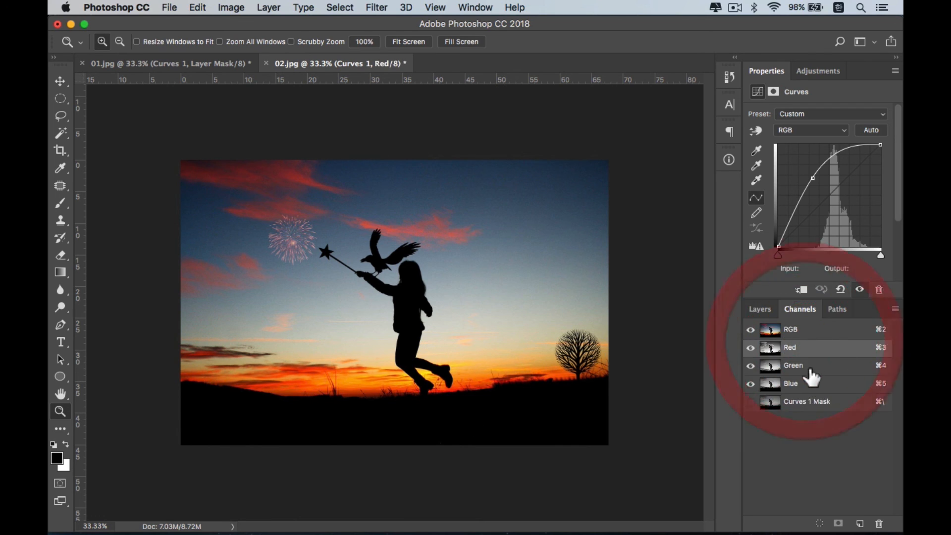
pyautogui.click(806, 366)
pyautogui.click(809, 389)
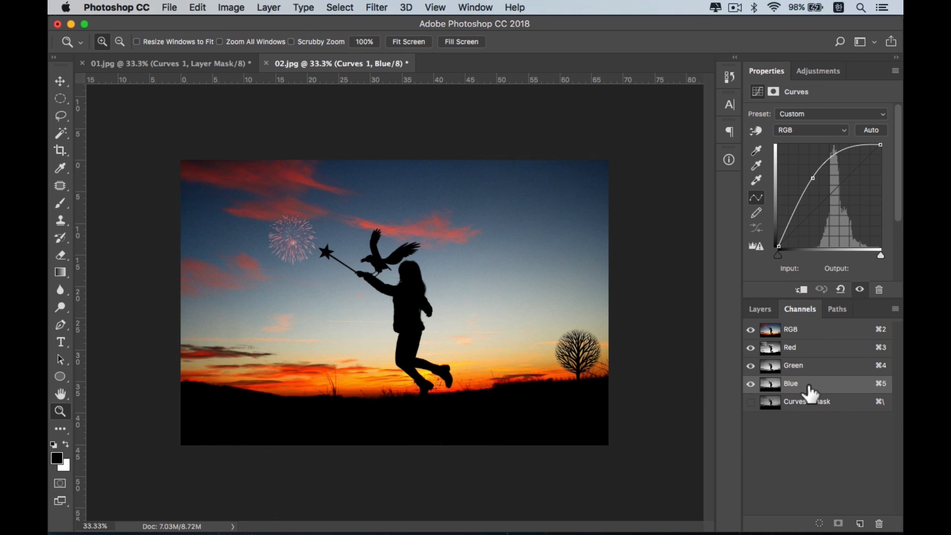